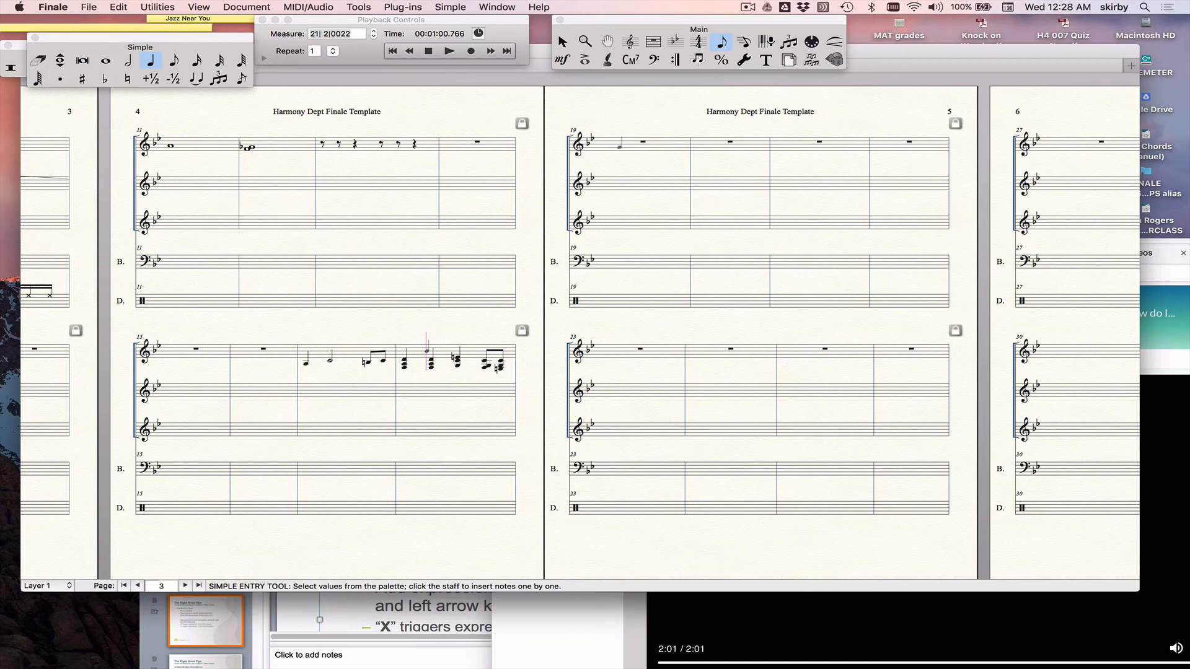
Fill measure 19 of the top staff with three quarter notes and two eighth notes using Simple Entry
left_click(610, 147)
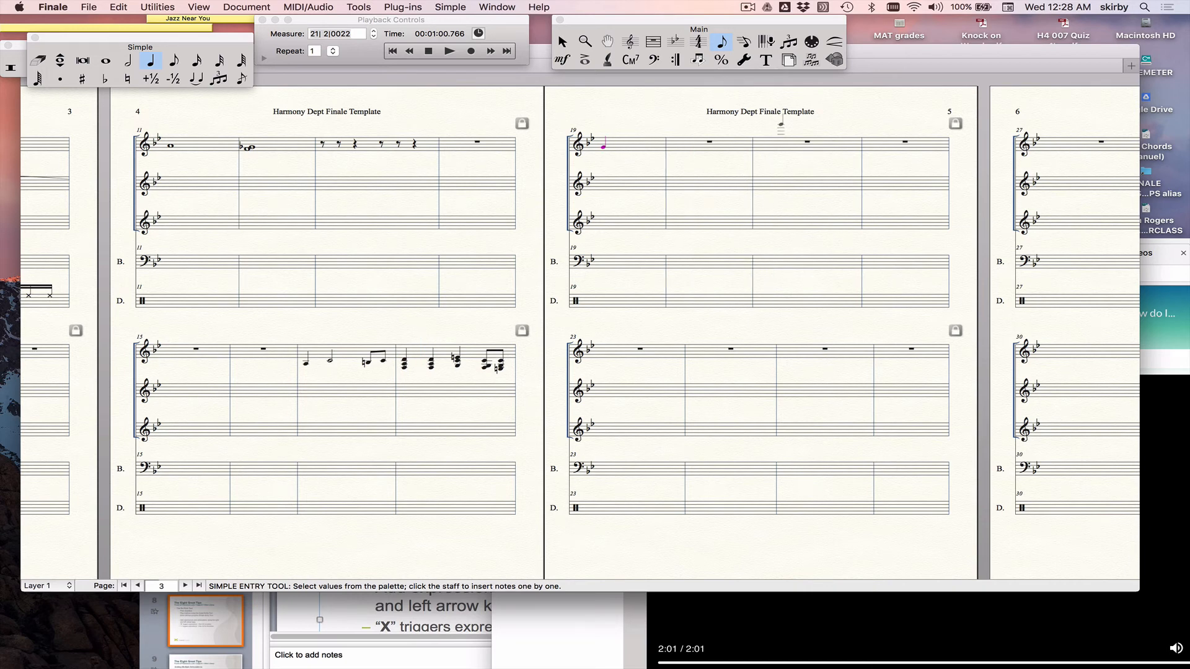
key("Return")
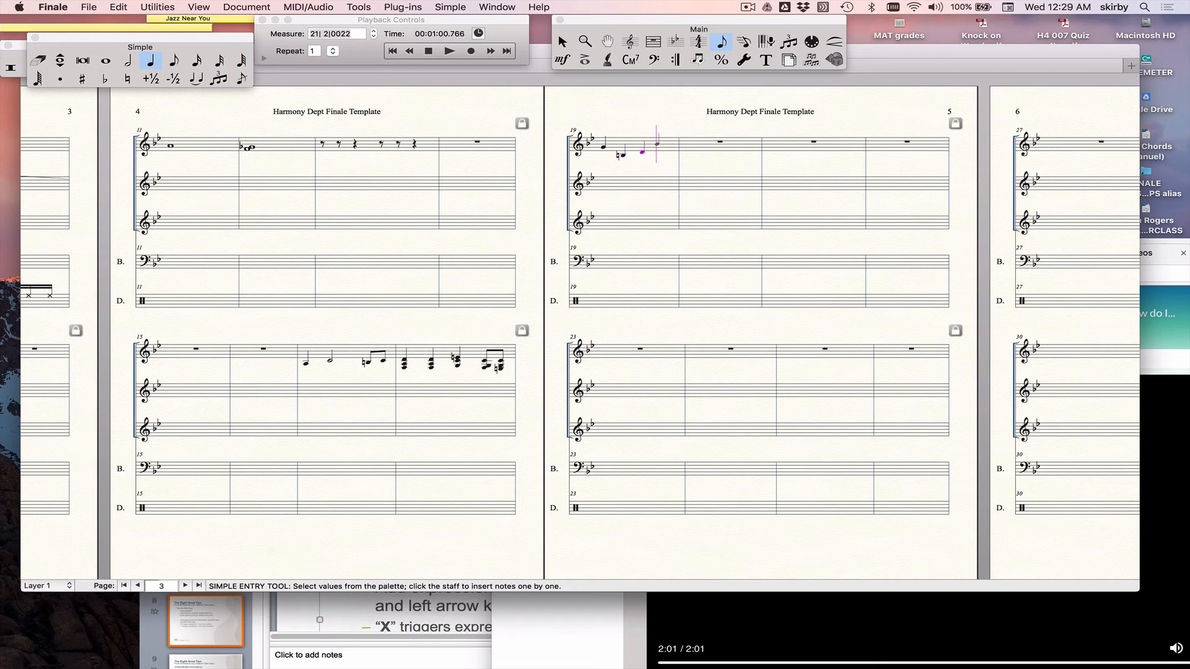
key("4")
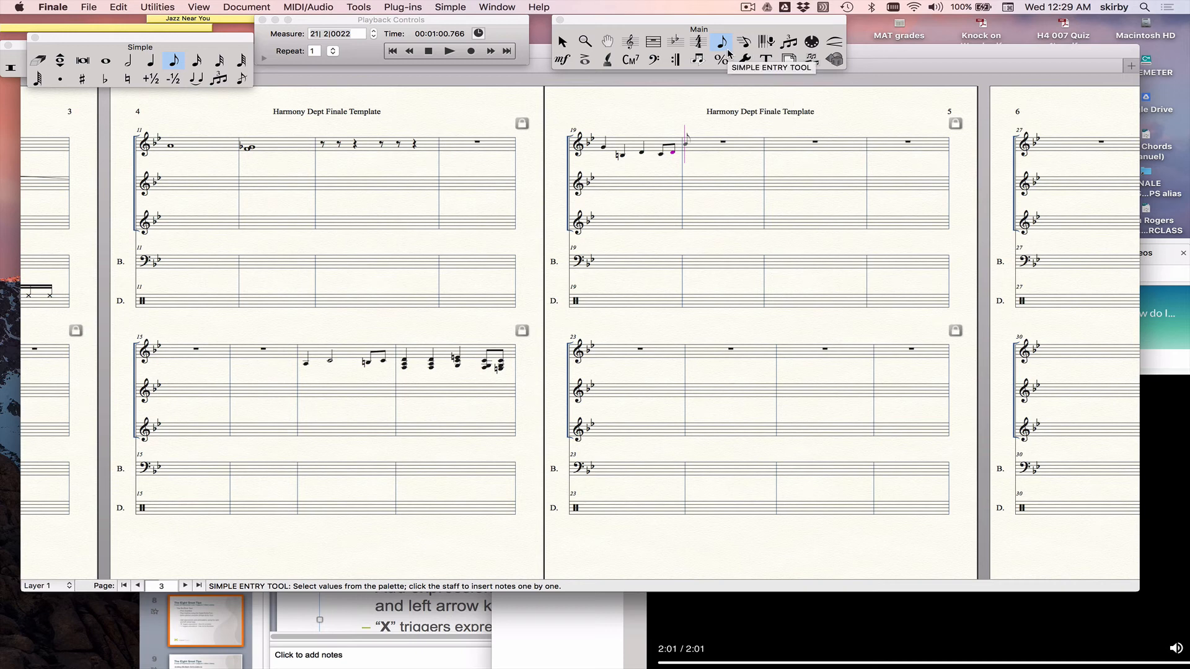
Enter three chords in measure 20 of the top staff with the Speedy Entry tool
left_click(745, 43)
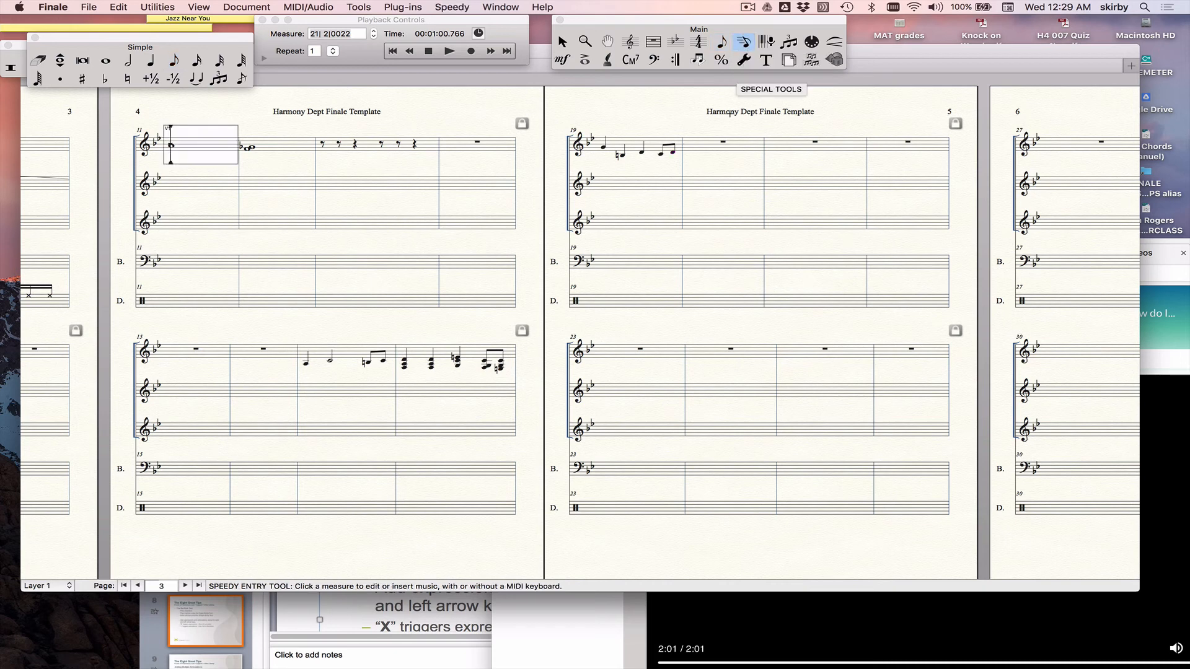
left_click(688, 146)
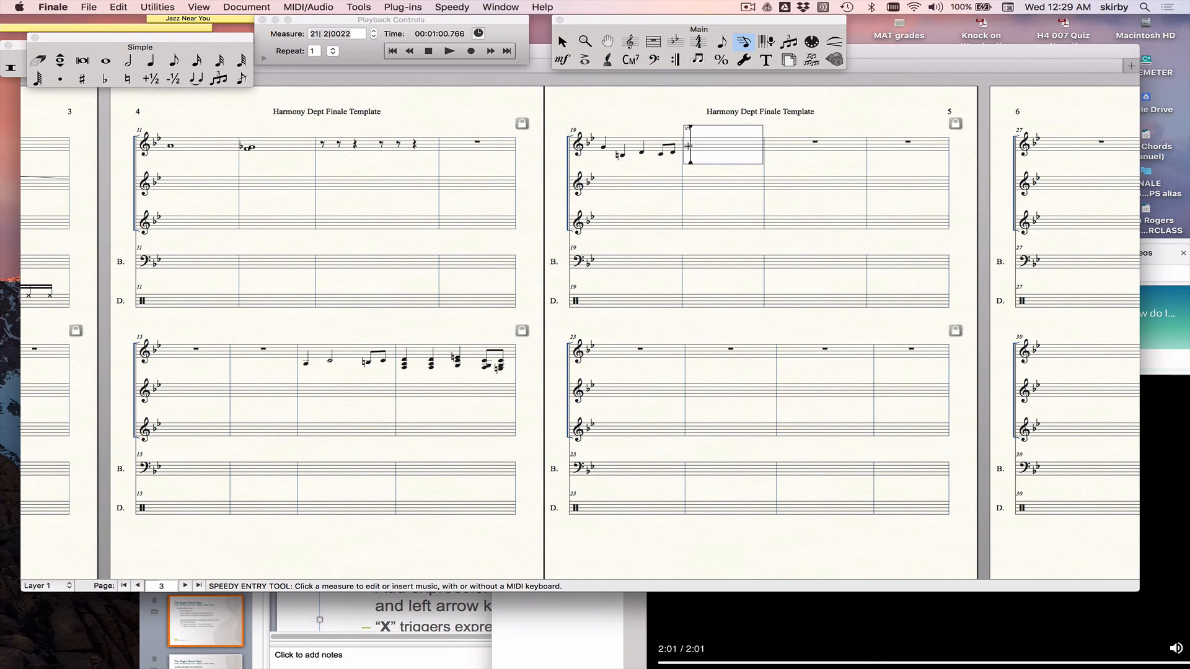
key("5")
key("5")
key("5")
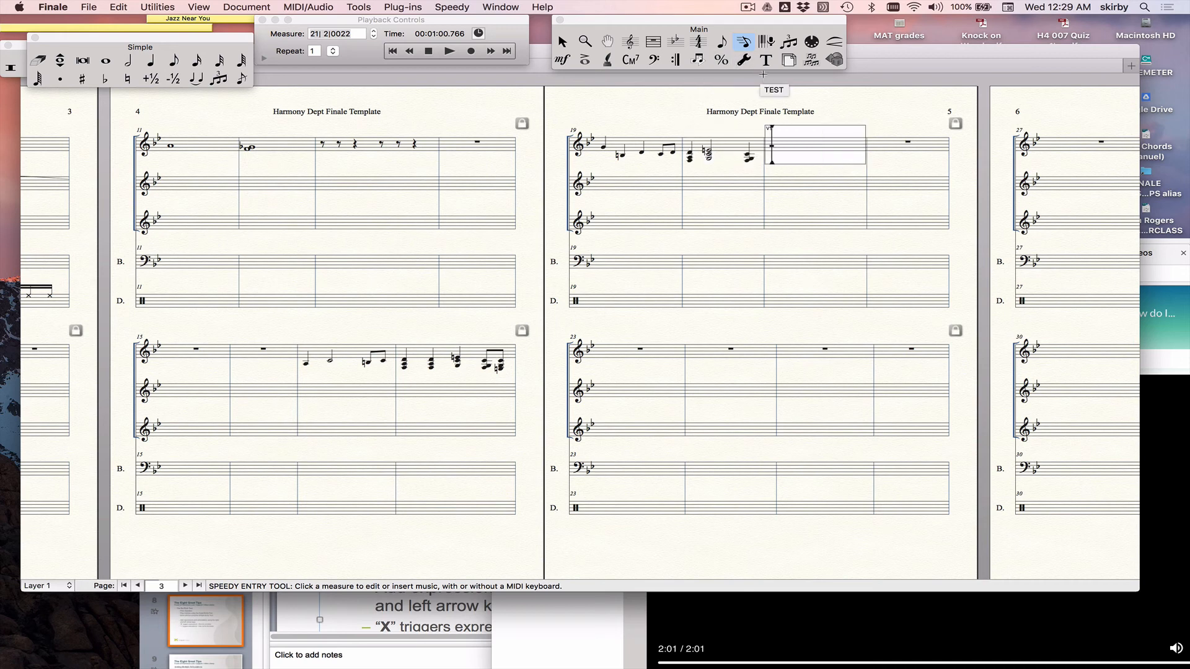
Switch to the HyperScribe tool and keep Tie Across Barlines enabled in the HyperScribe options
left_click(767, 42)
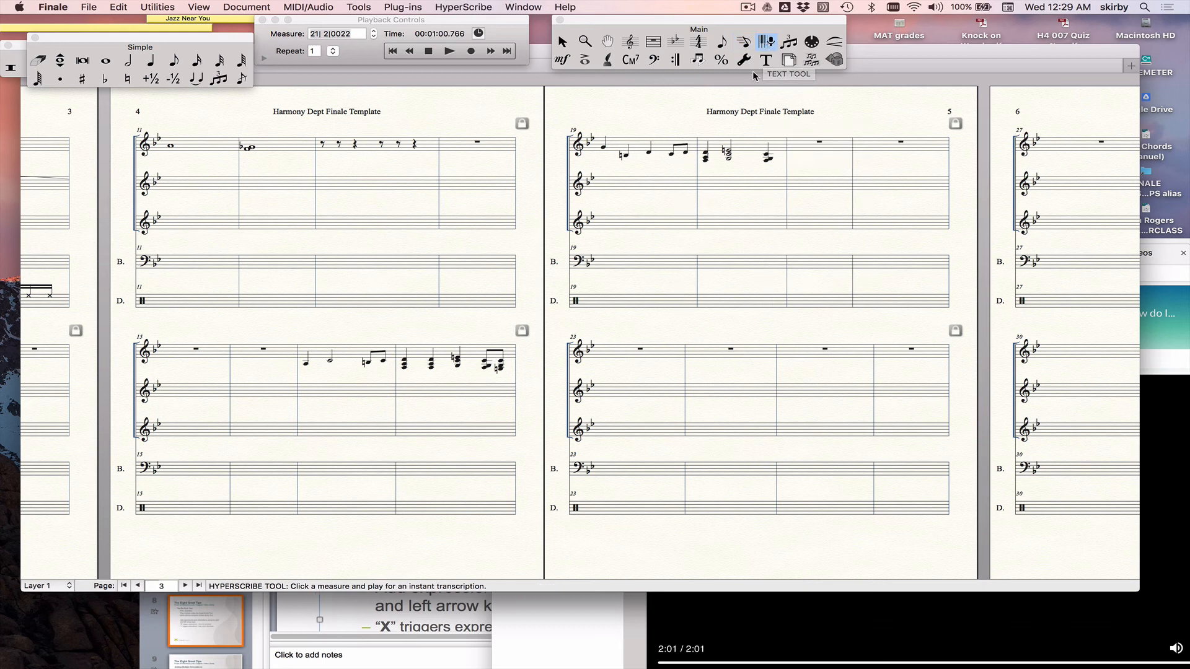
left_click(473, 8)
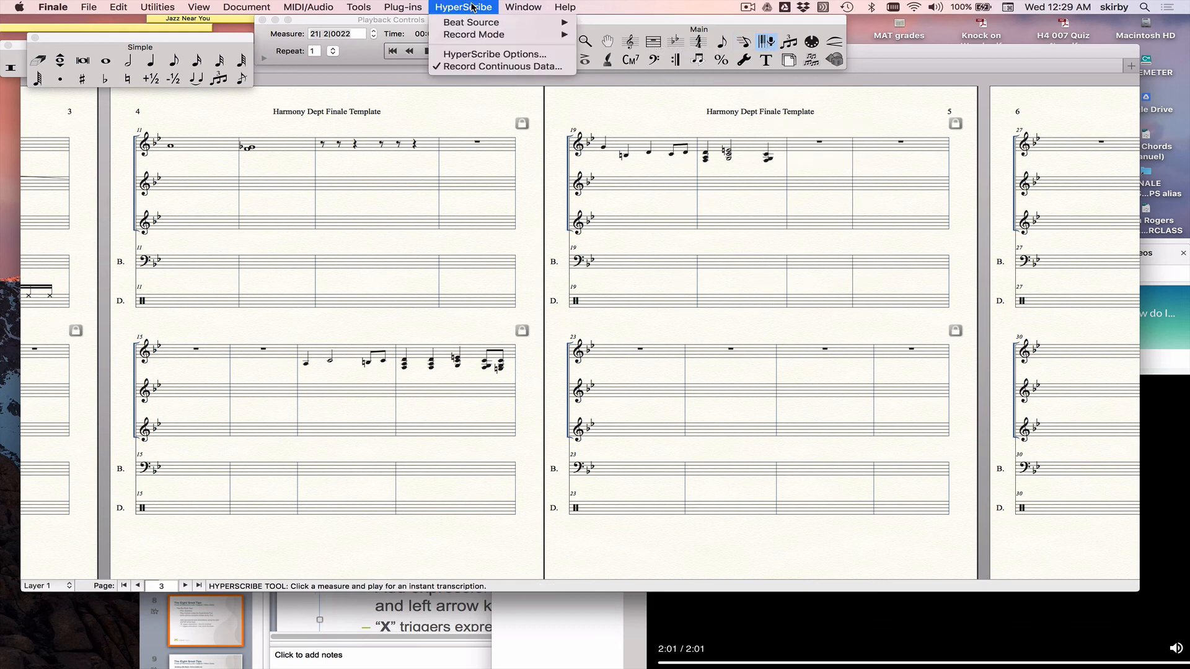
left_click(489, 54)
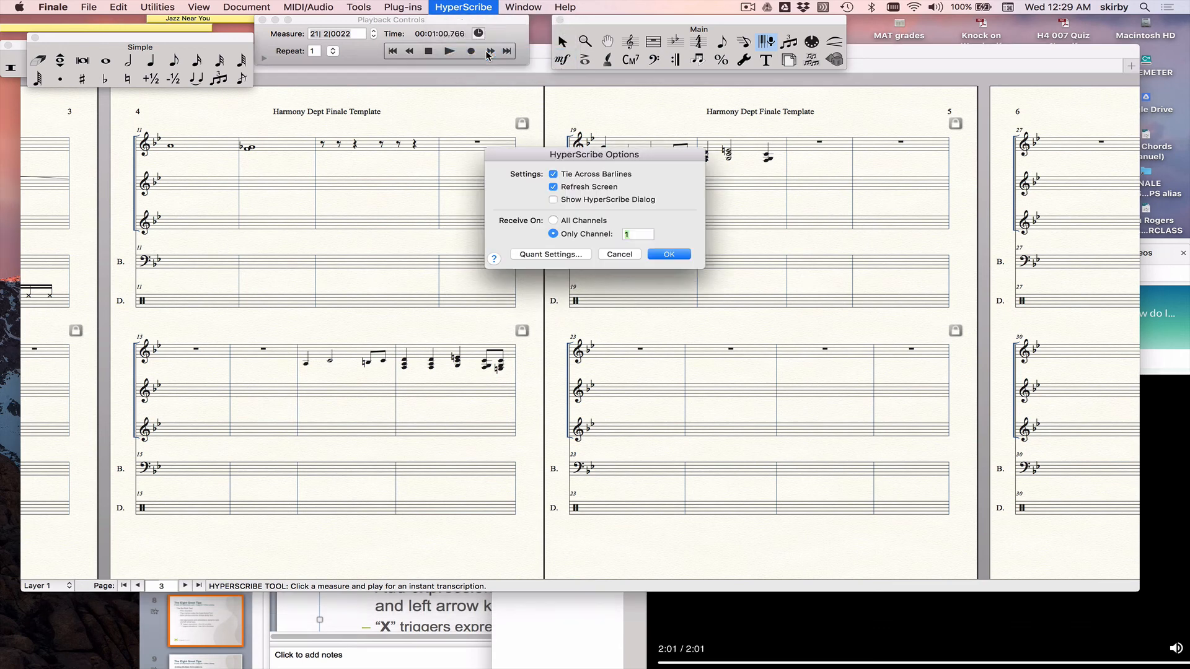
left_click(553, 174)
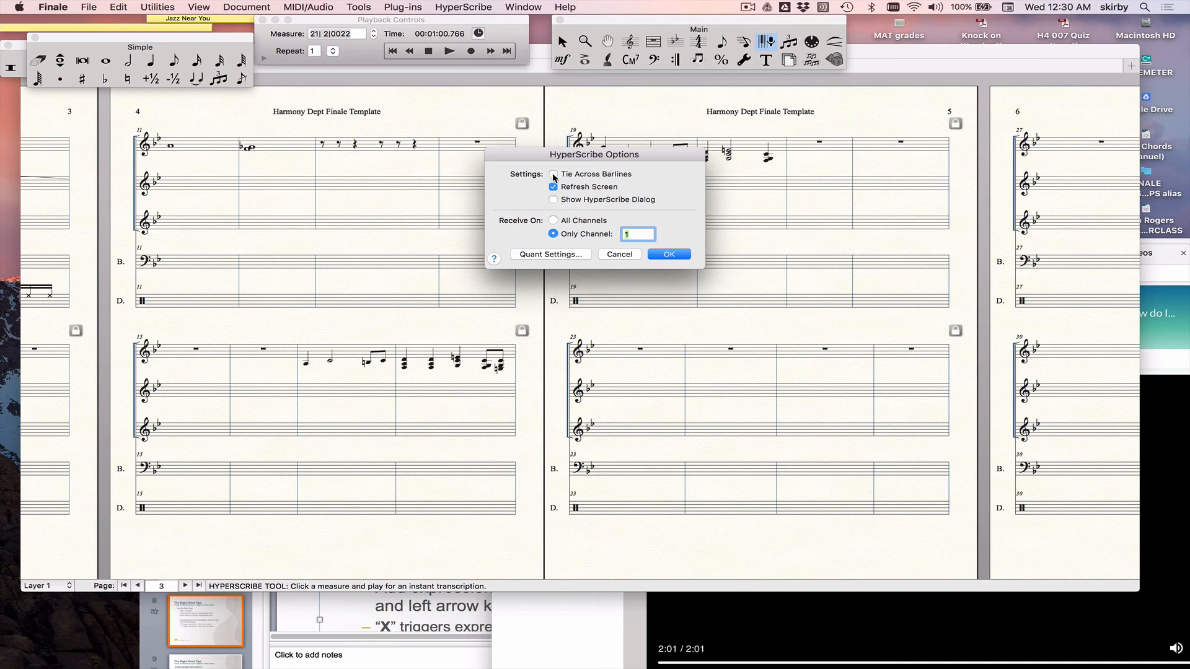
left_click(552, 174)
Set HyperScribe quantization to a sixteenth note (256 EDUs) as smallest value, review the additional quantization settings and accept the options
left_click(563, 257)
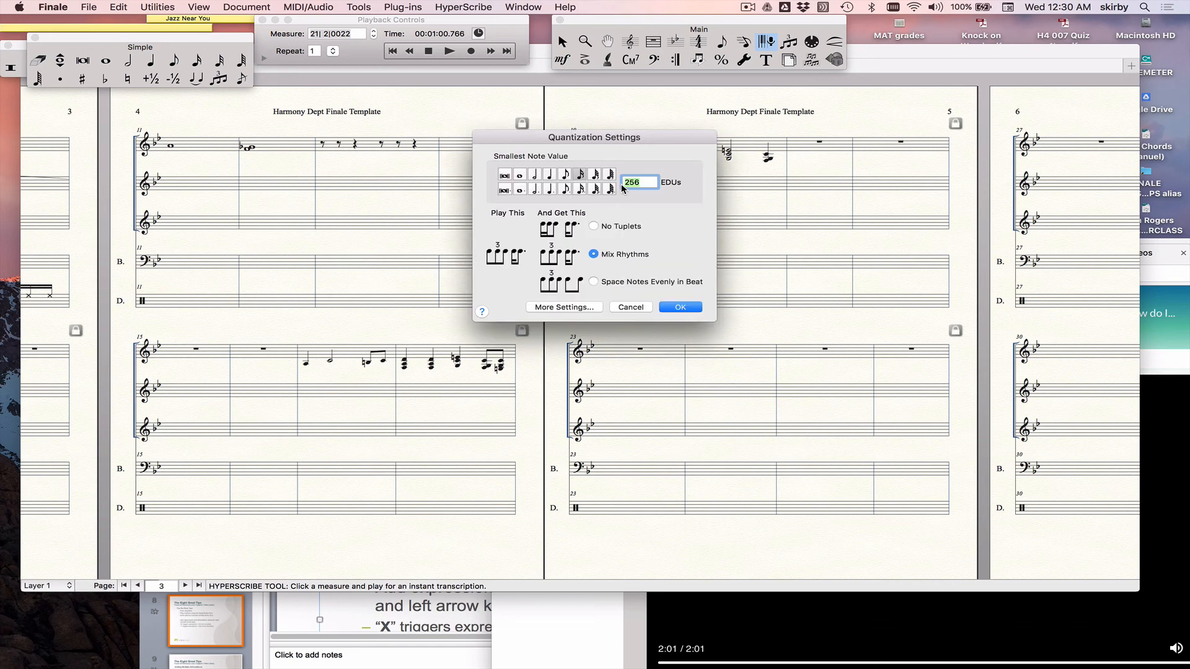
left_click(564, 175)
left_click(579, 174)
left_click(571, 307)
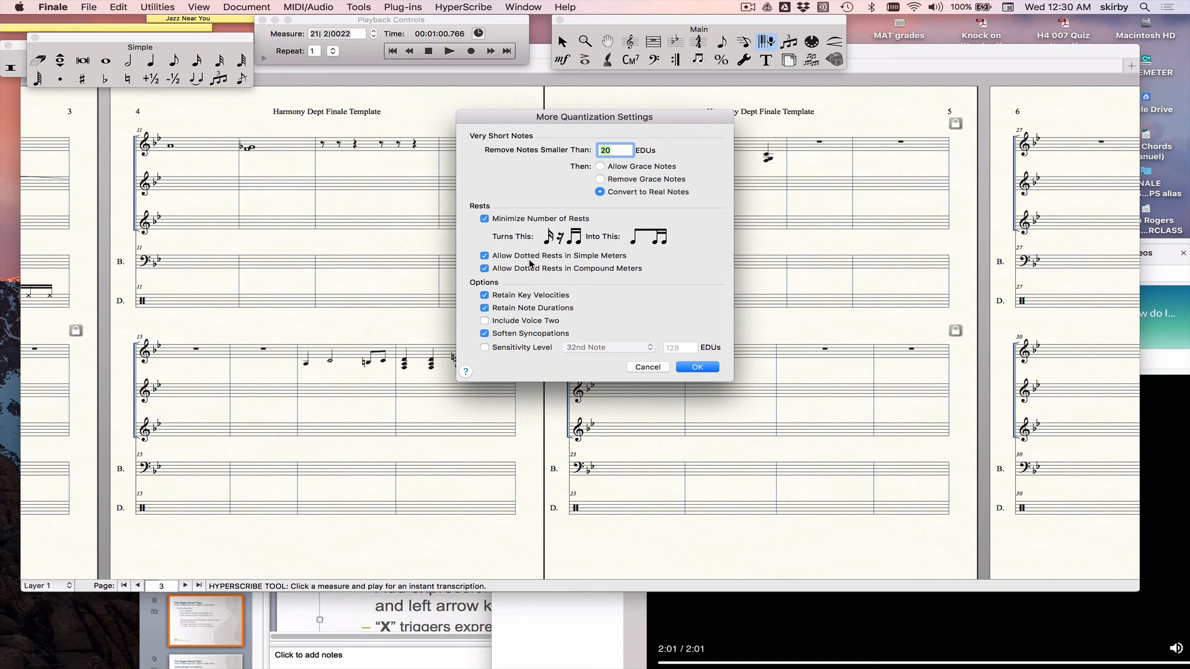
left_click(691, 365)
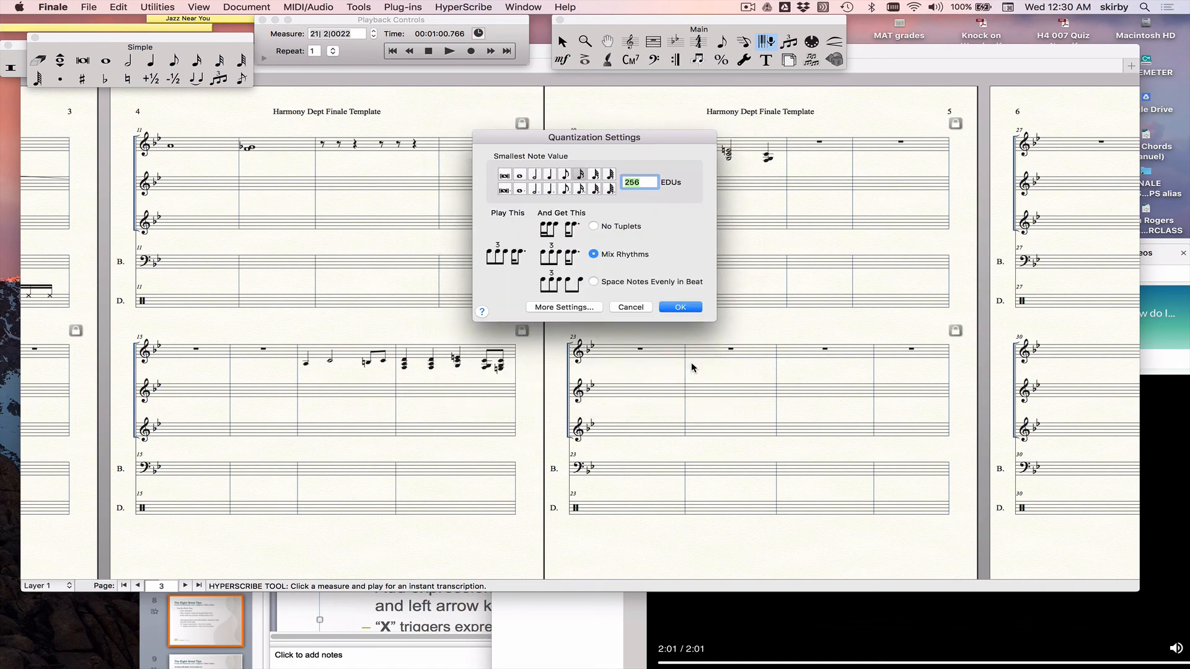
left_click(678, 307)
left_click(670, 253)
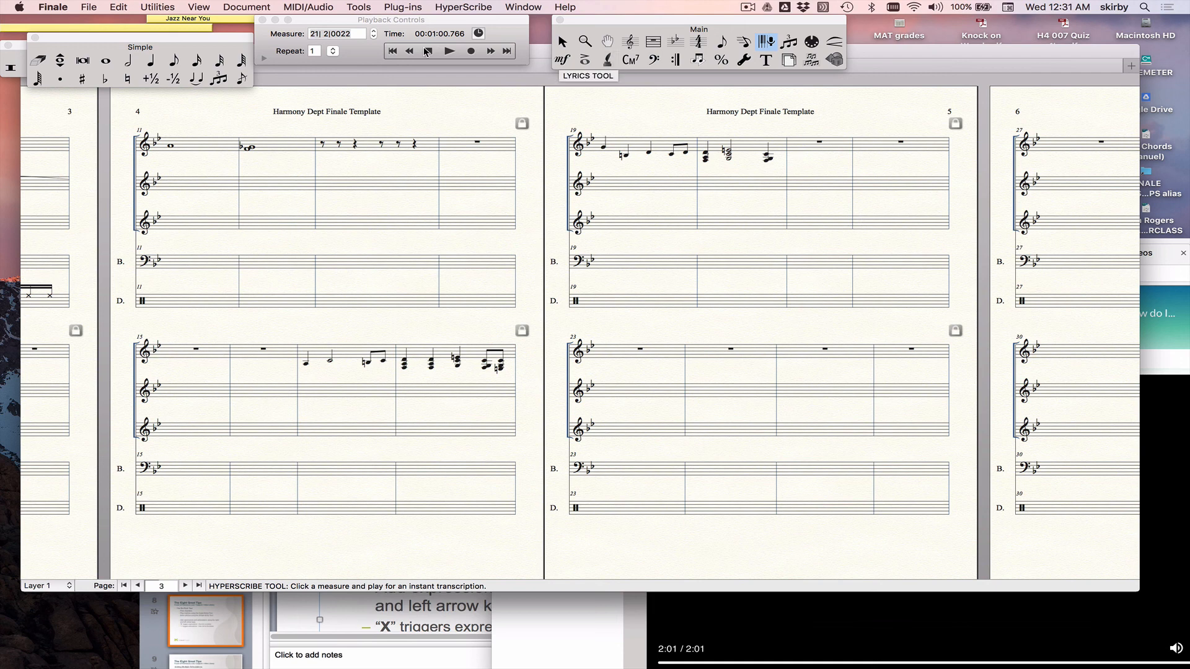
Set the recording countoff to 1 measure in the playback controls, with Finale Click as the metronome source
left_click(461, 24)
left_click(515, 8)
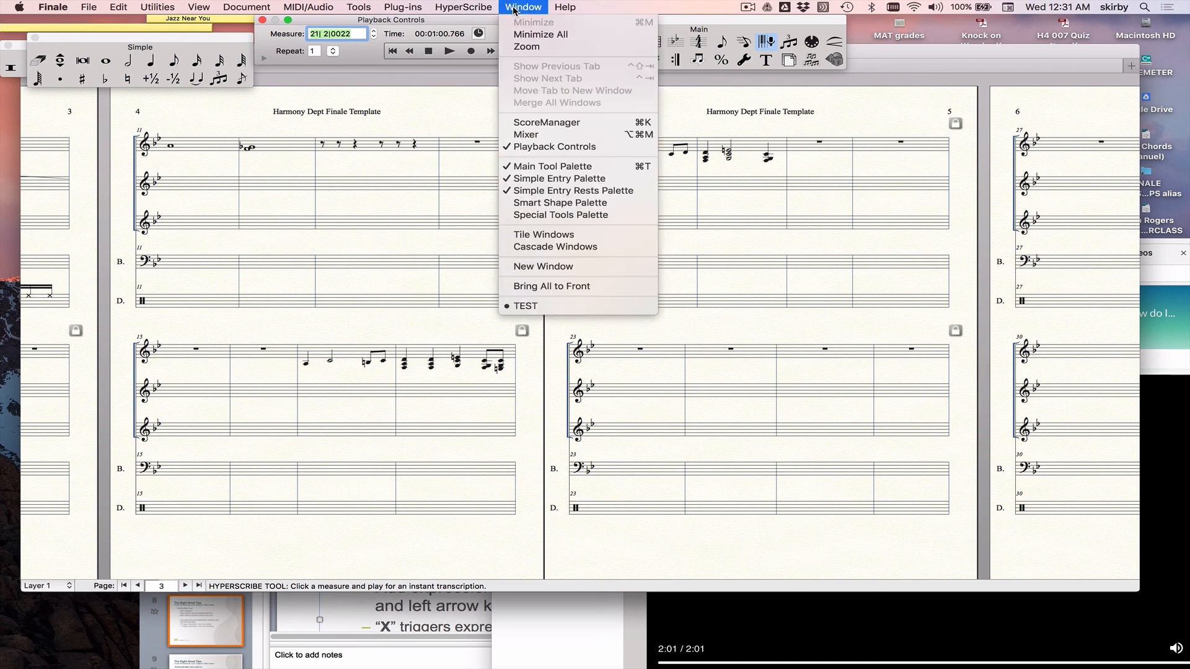
left_click(427, 17)
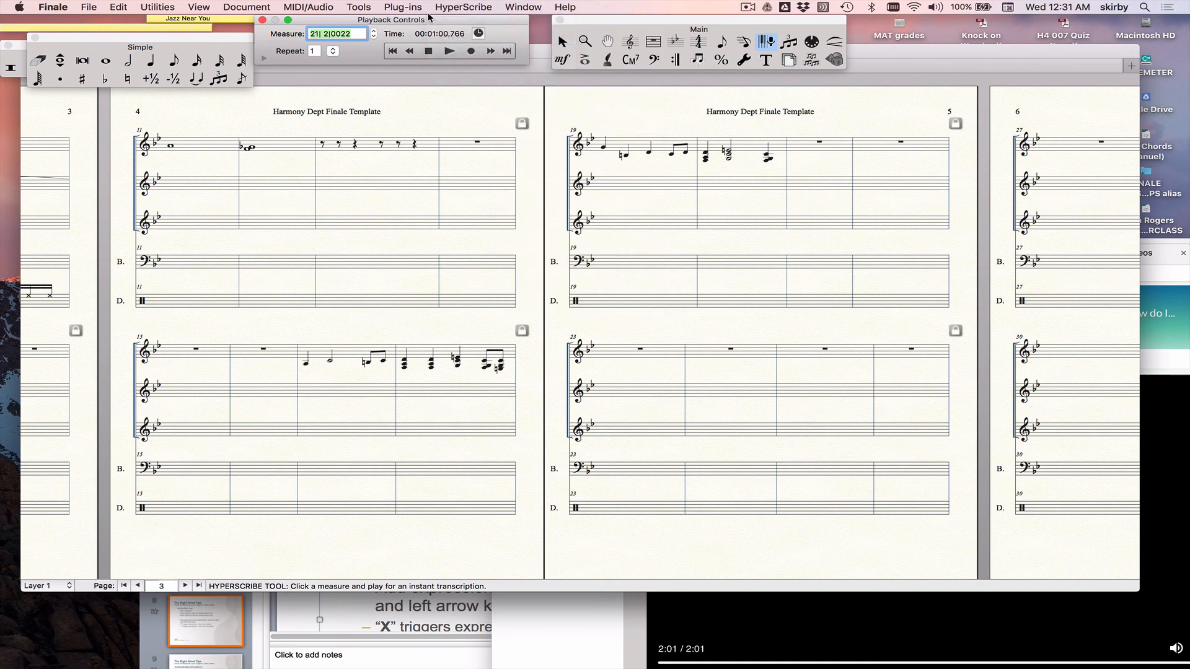
left_click(265, 57)
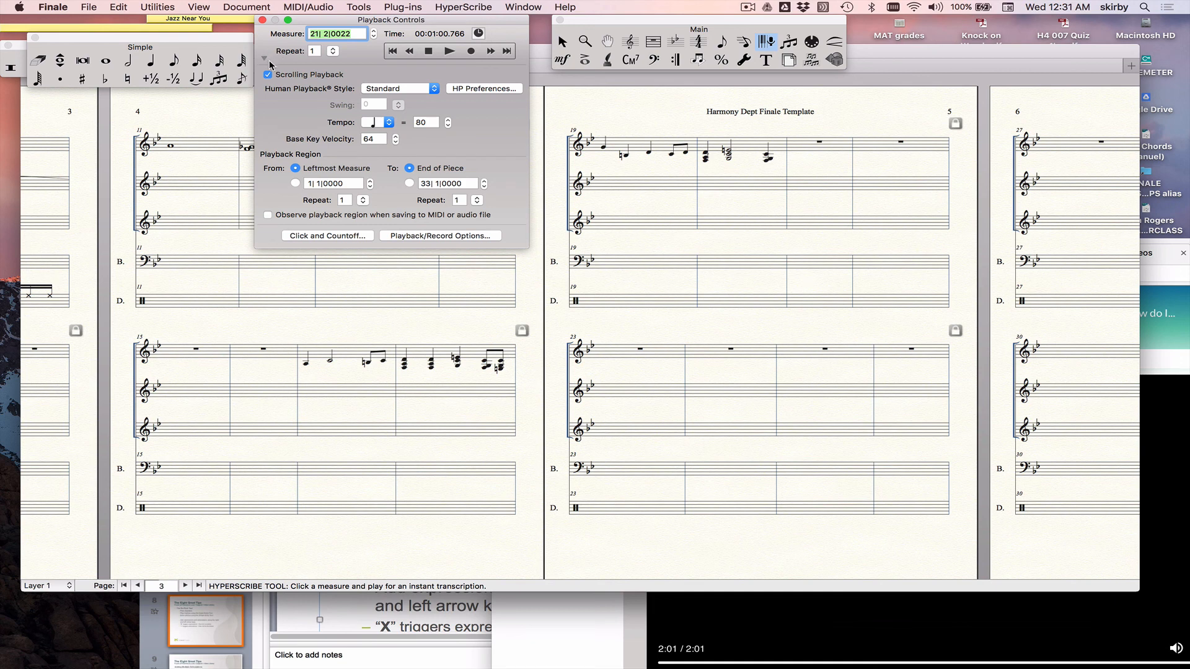
left_click(329, 235)
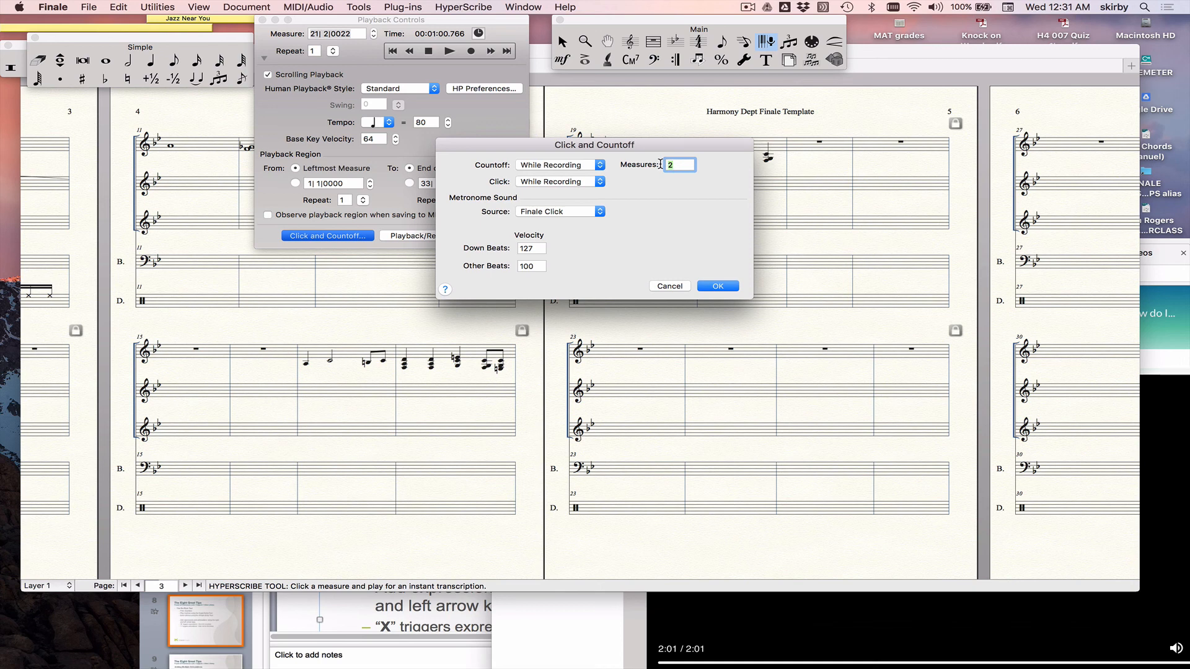
type("1")
left_click(578, 214)
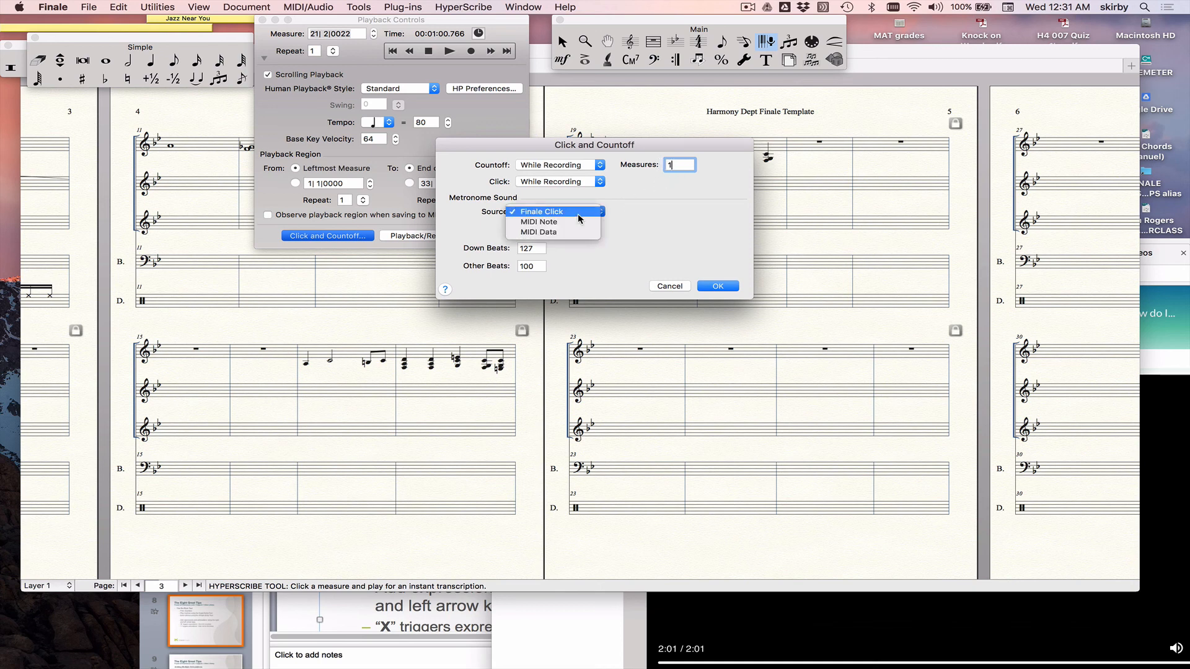
left_click(577, 214)
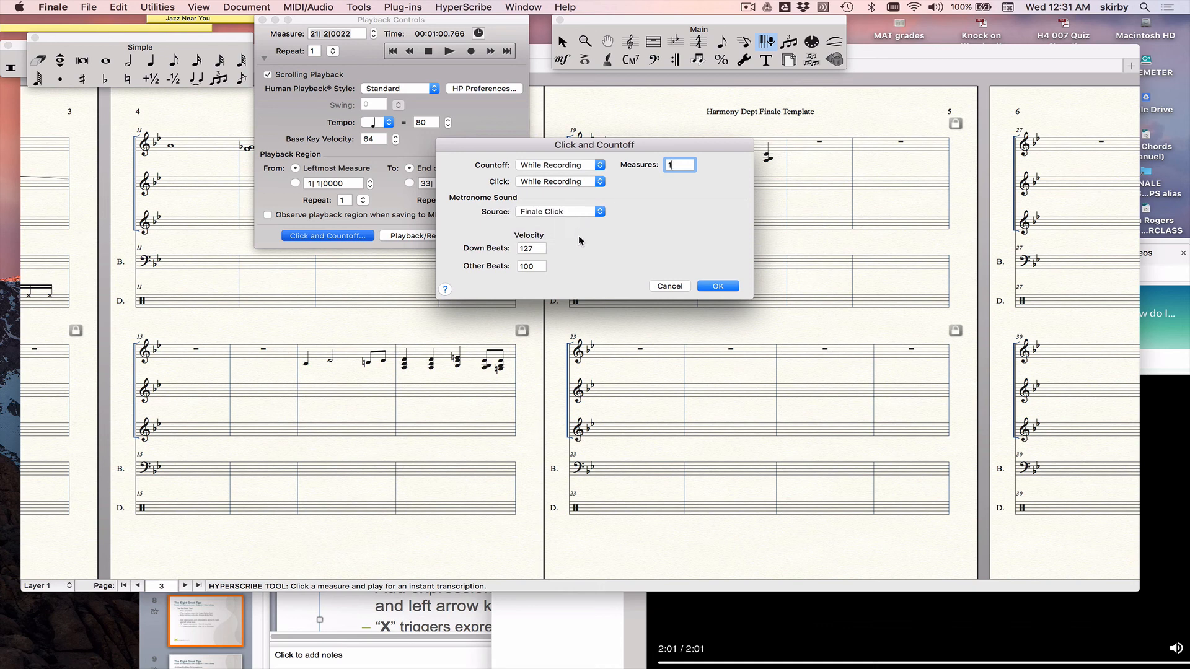
left_click(717, 286)
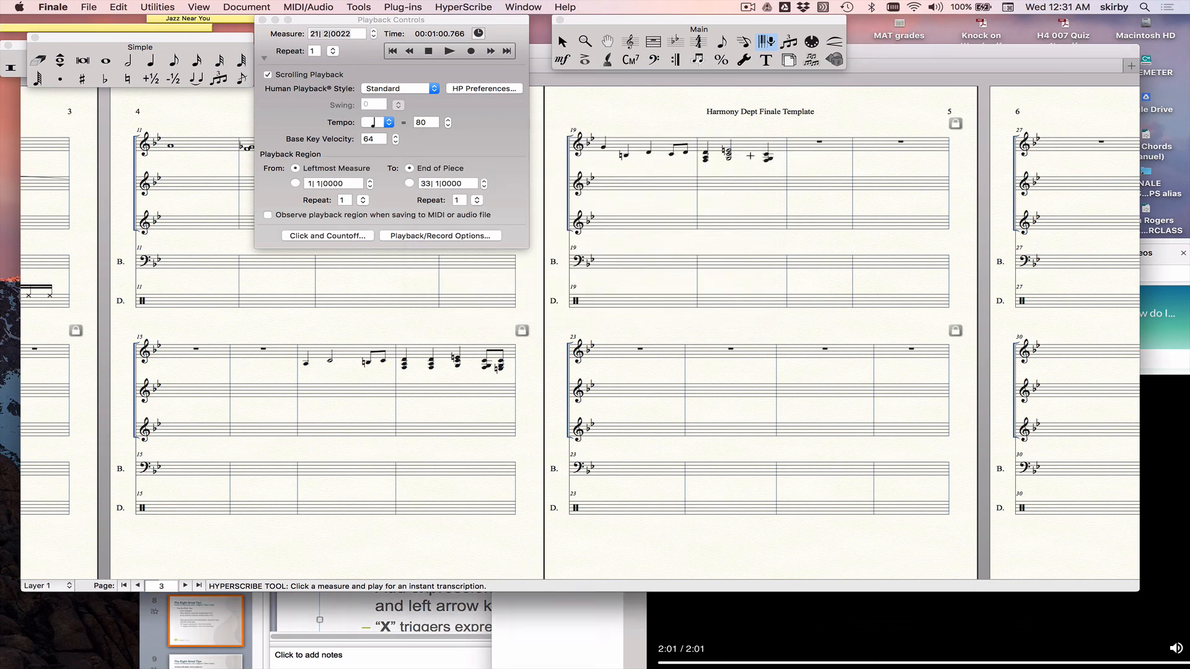
left_click(265, 58)
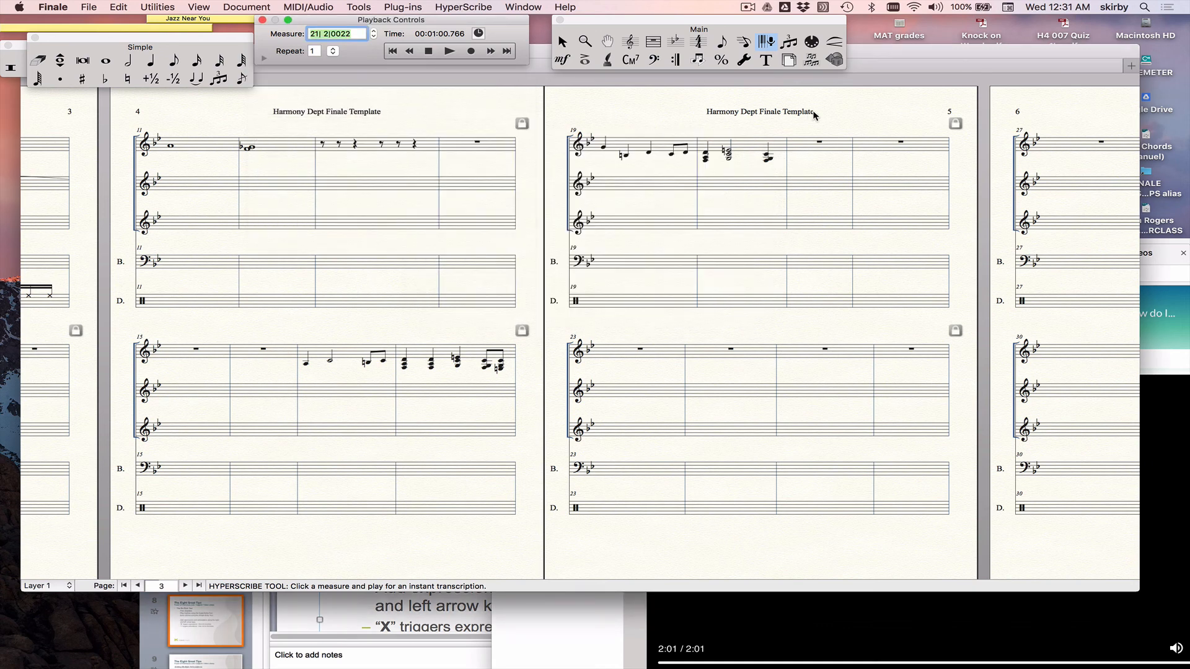
Start a HyperScribe recording in measure 21 of the top staff
left_click(799, 147)
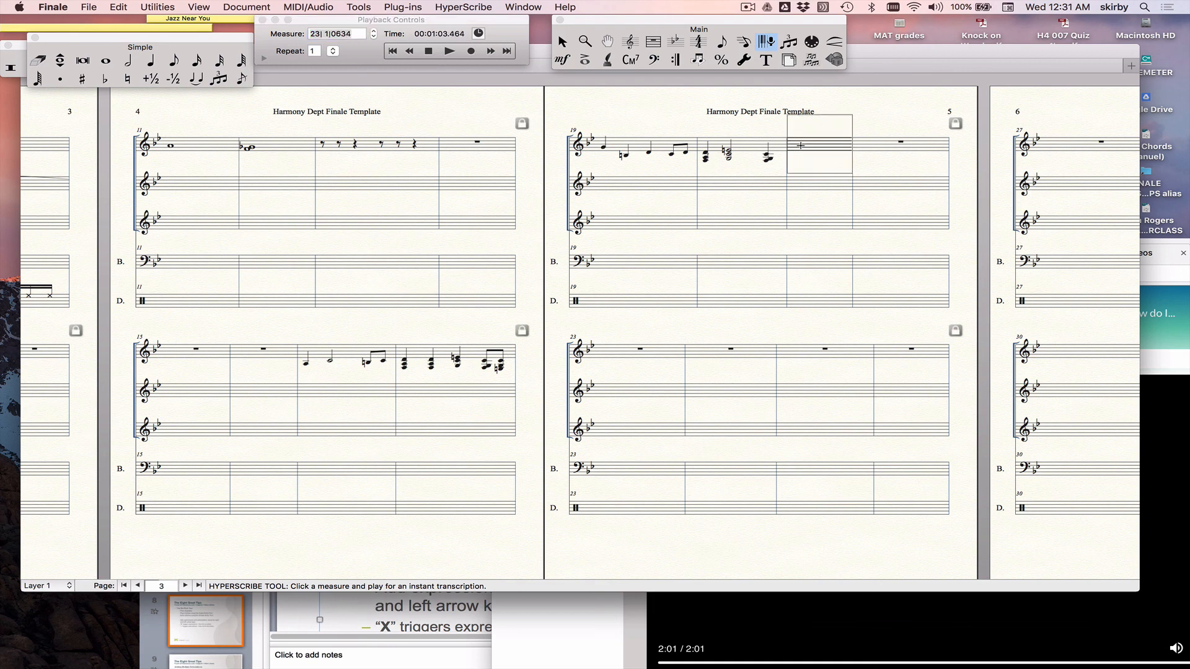